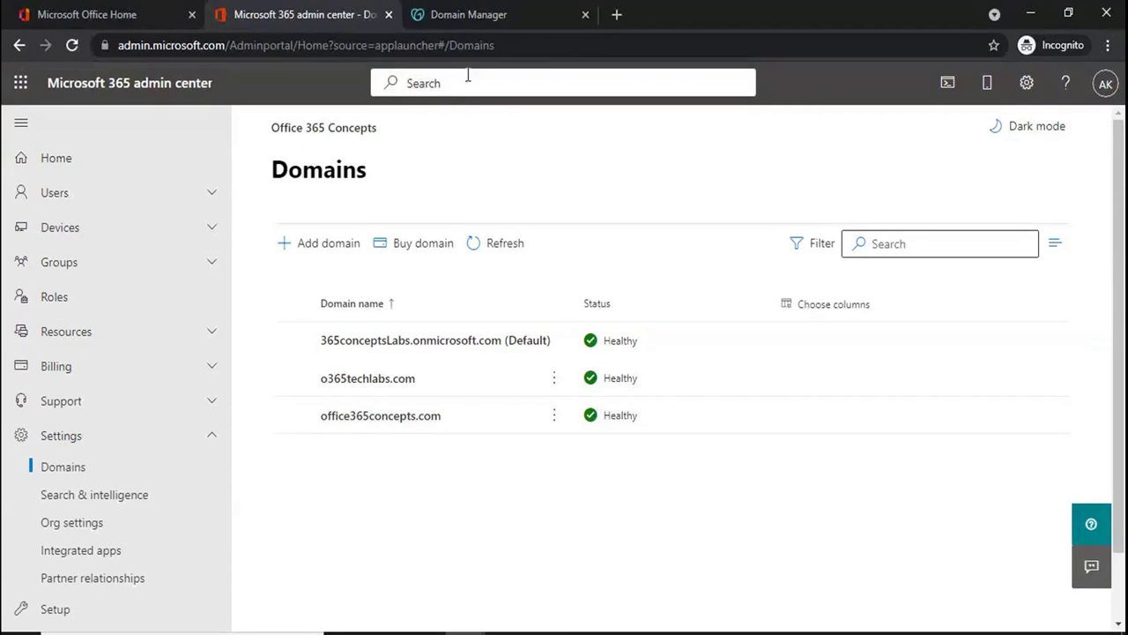
# Step: Switch to the GoDaddy Domain Manager tab showing DNS Management for office365concepts.com
pyautogui.click(503, 18)
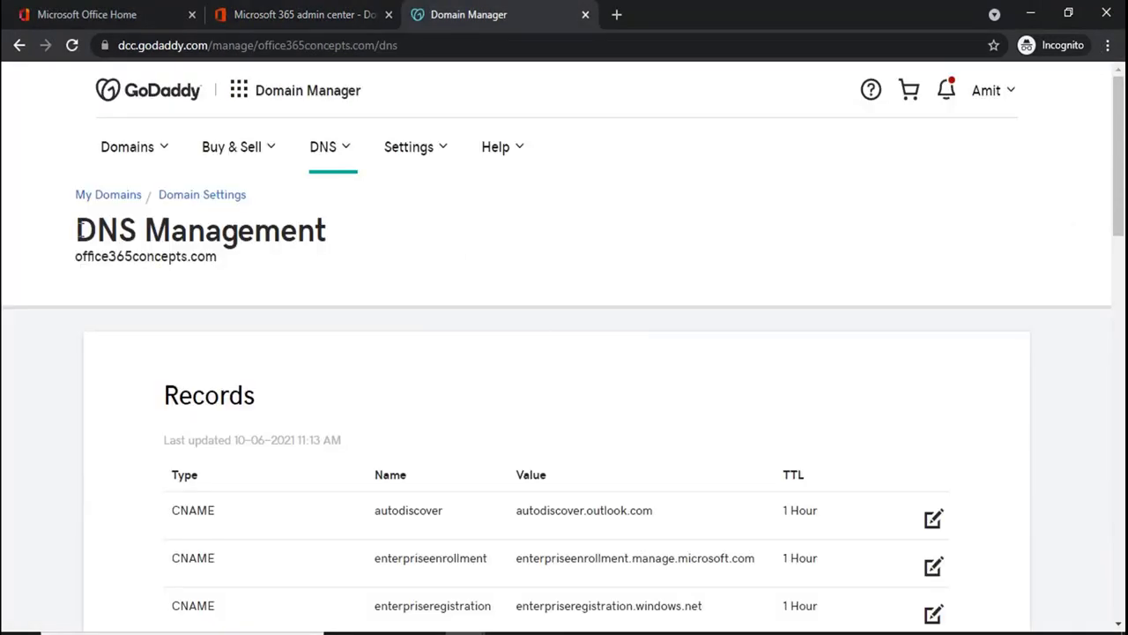
pyautogui.moveTo(78, 229); pyautogui.dragTo(322, 231)
# Step: Start a new DNS record for office365concepts.com with record type TXT
pyautogui.click(508, 292)
pyautogui.scroll(-1, 740, 387)
pyautogui.scroll(-6, 741, 388)
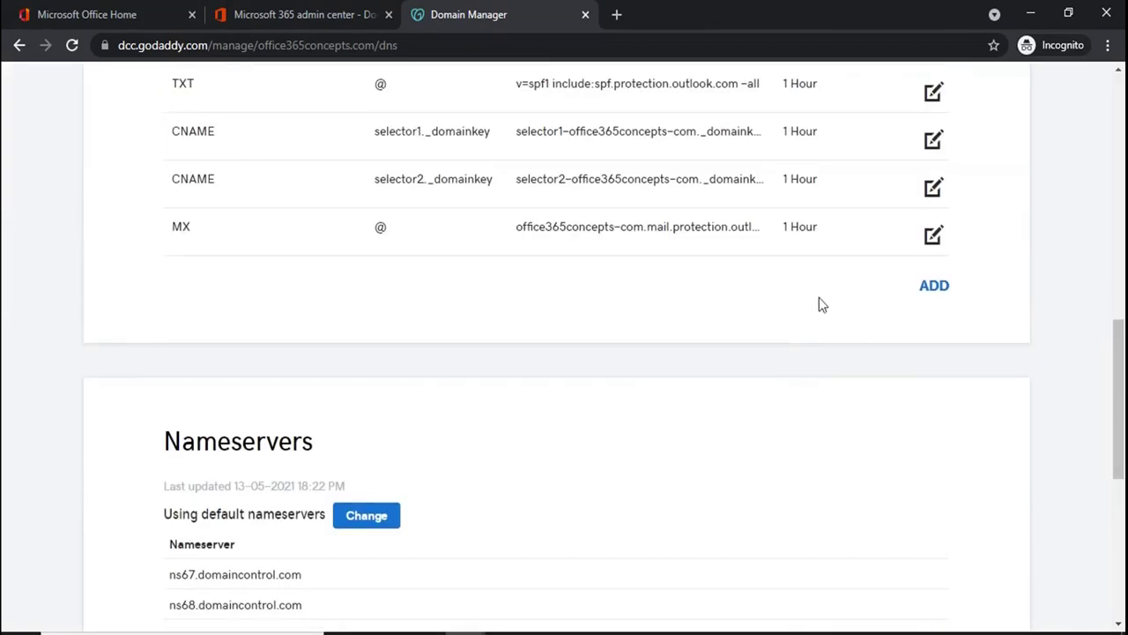
pyautogui.click(932, 286)
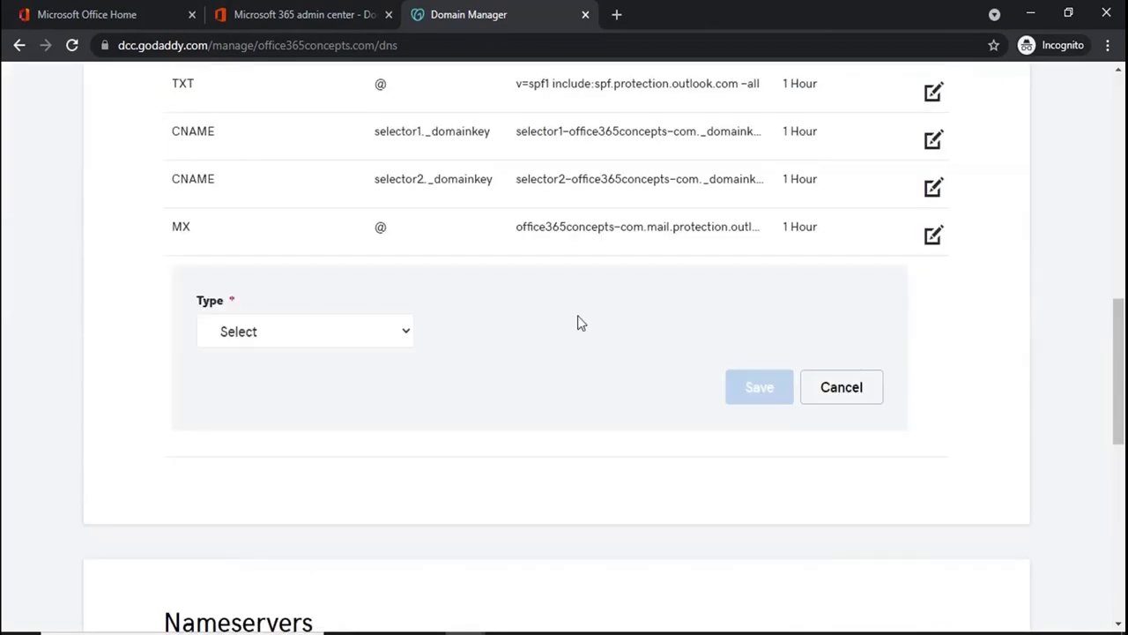
pyautogui.click(308, 328)
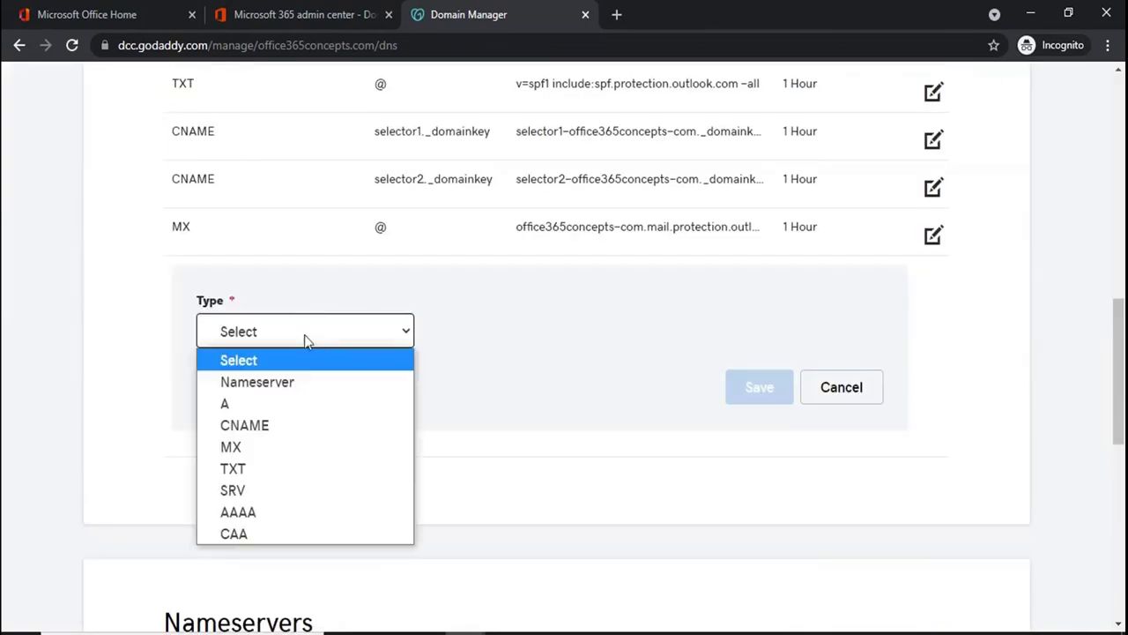
pyautogui.click(252, 469)
# Step: Set the record's host to _dmarc and begin its TXT value with empty quotes
pyautogui.click(507, 332)
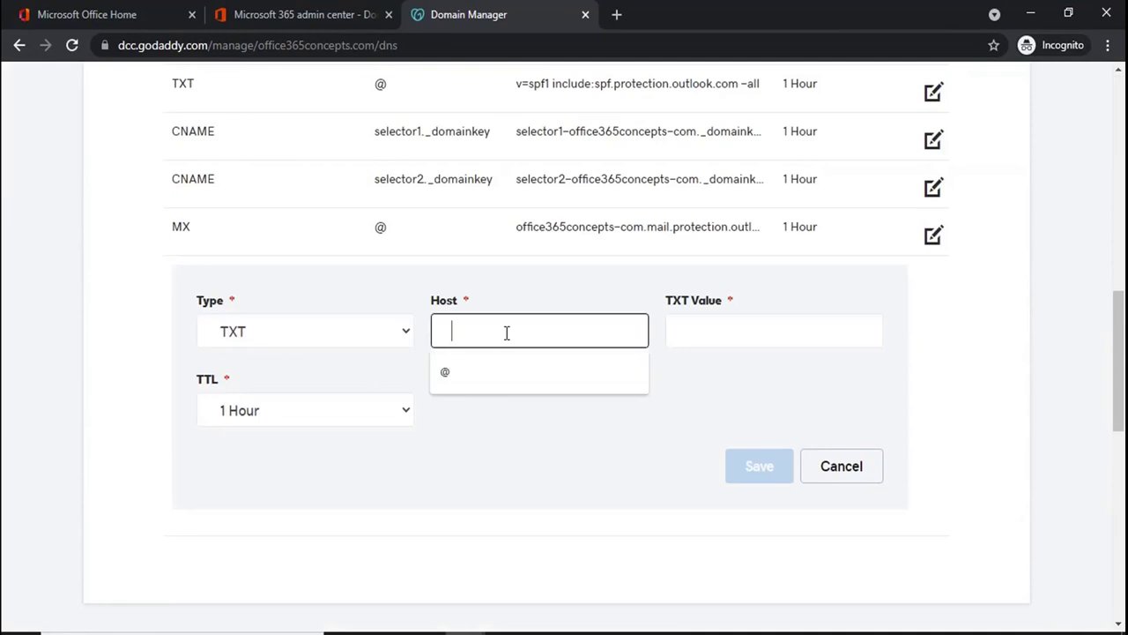
pyautogui.write('_dmarc')
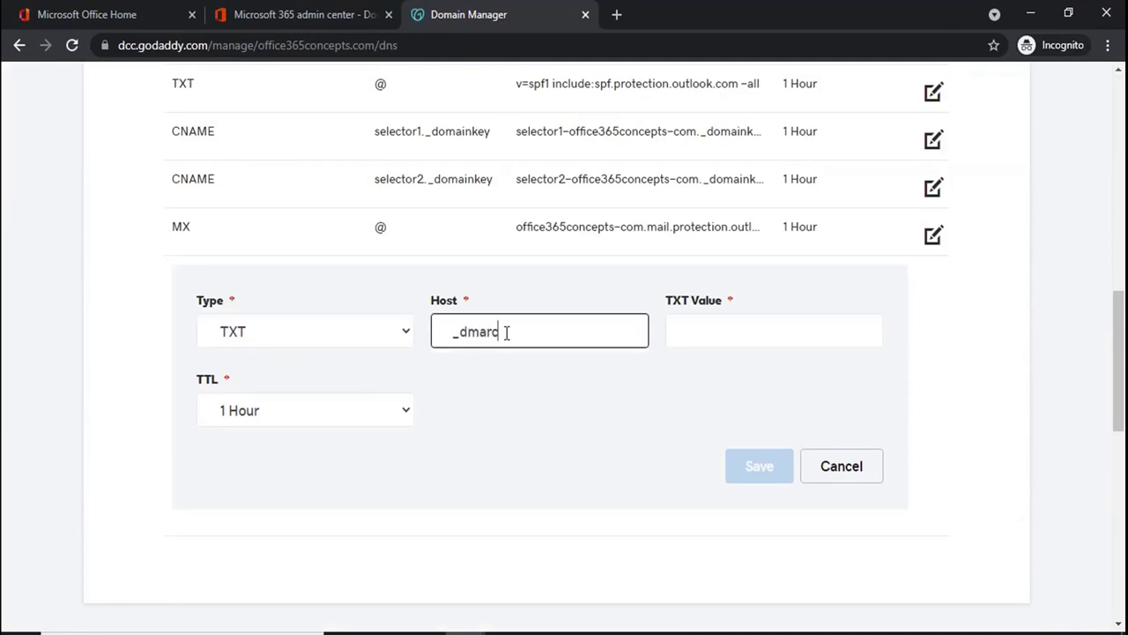
pyautogui.click(729, 329)
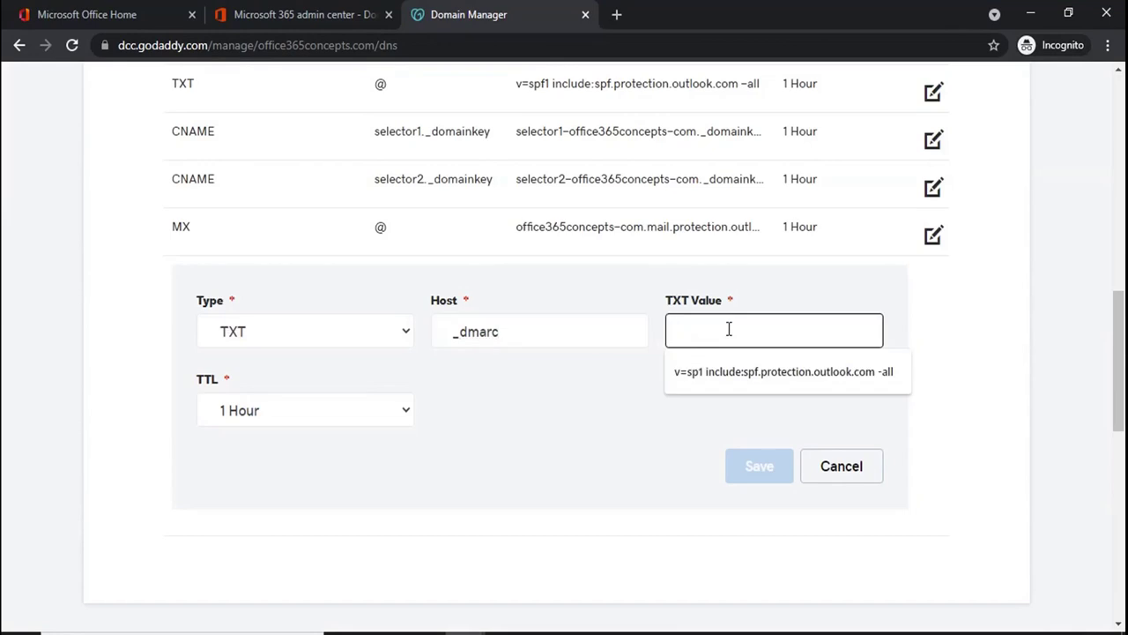
pyautogui.write('""')
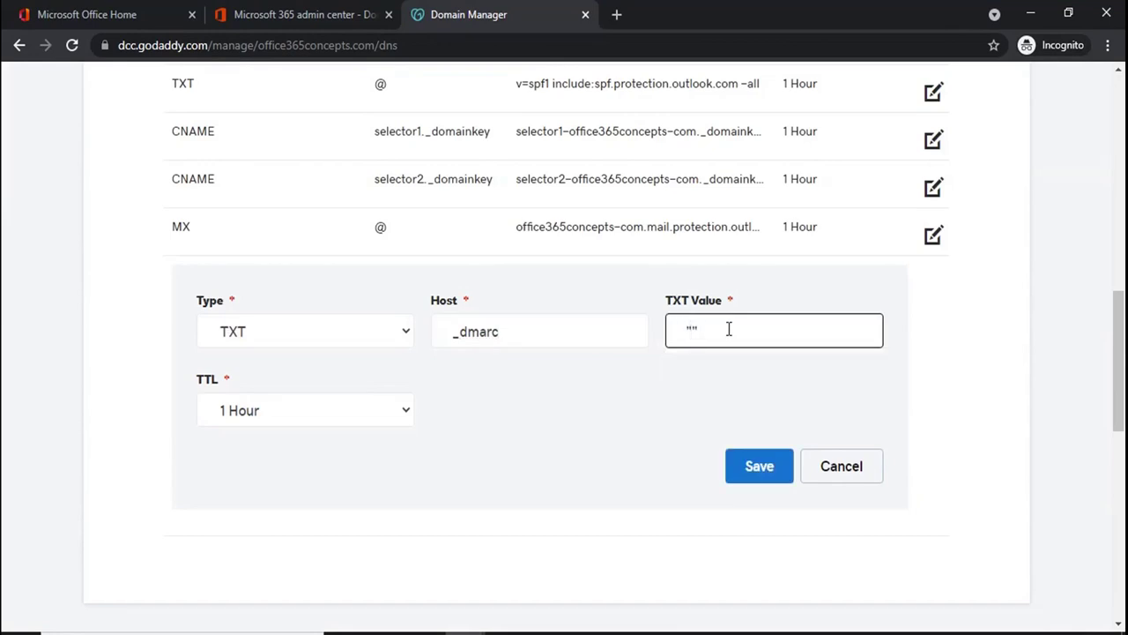
# Step: Fill the quoted TXT value with v=DMARC1; p=reject; pct=100, review it, and save the _dmarc record
pyautogui.press('Left')
pyautogui.write('v=DMARC1; p=')
pyautogui.write('reject; pct')
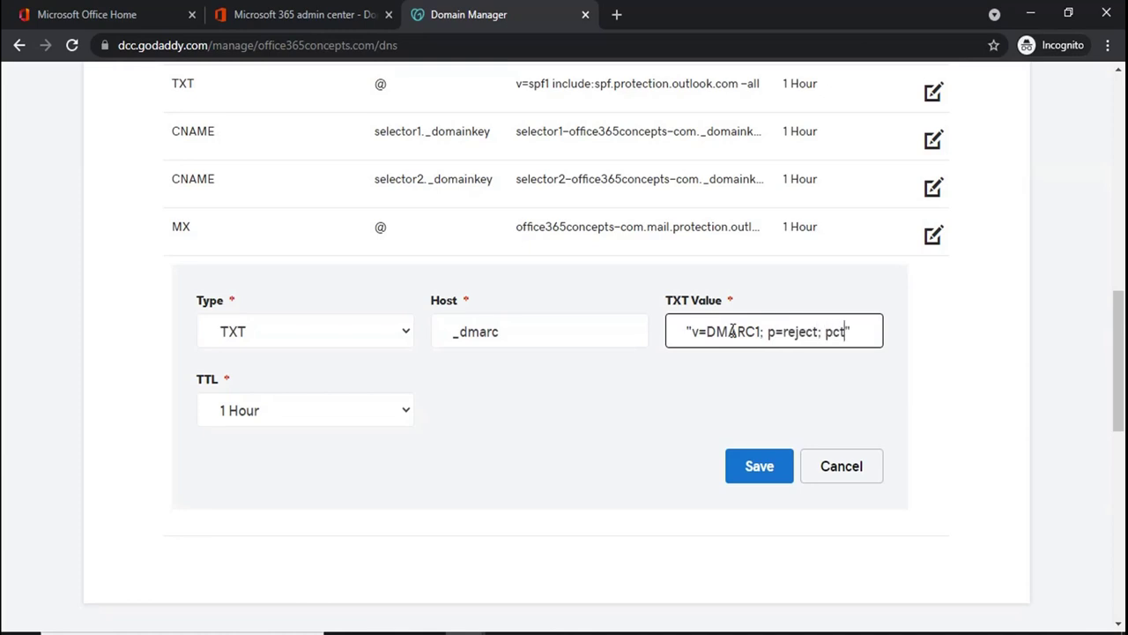
pyautogui.write('=10')
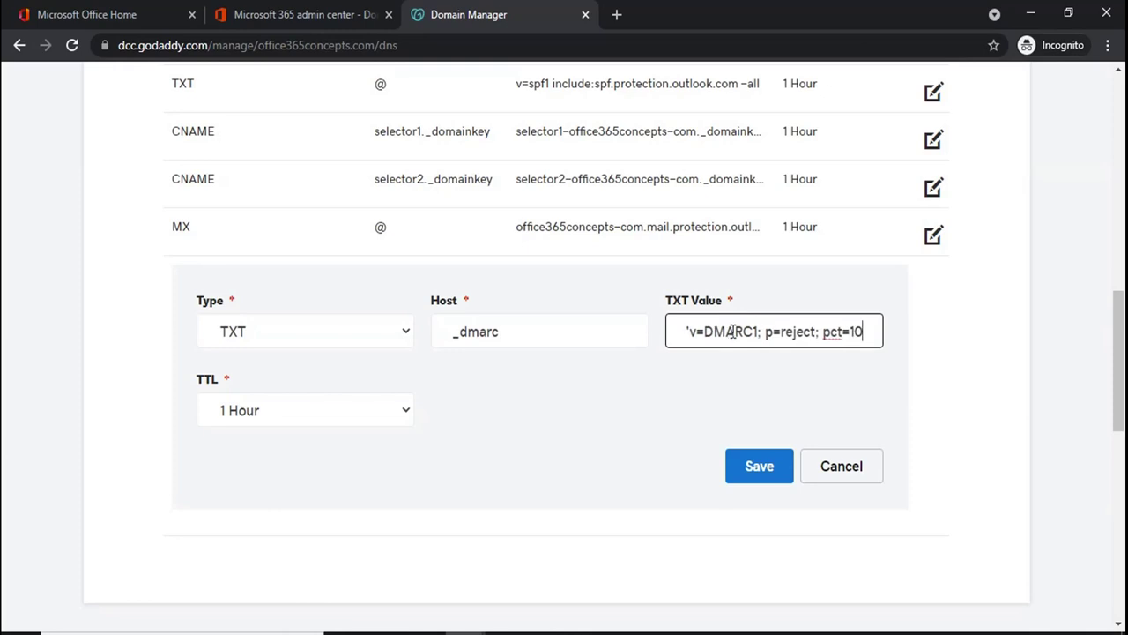
pyautogui.write('0')
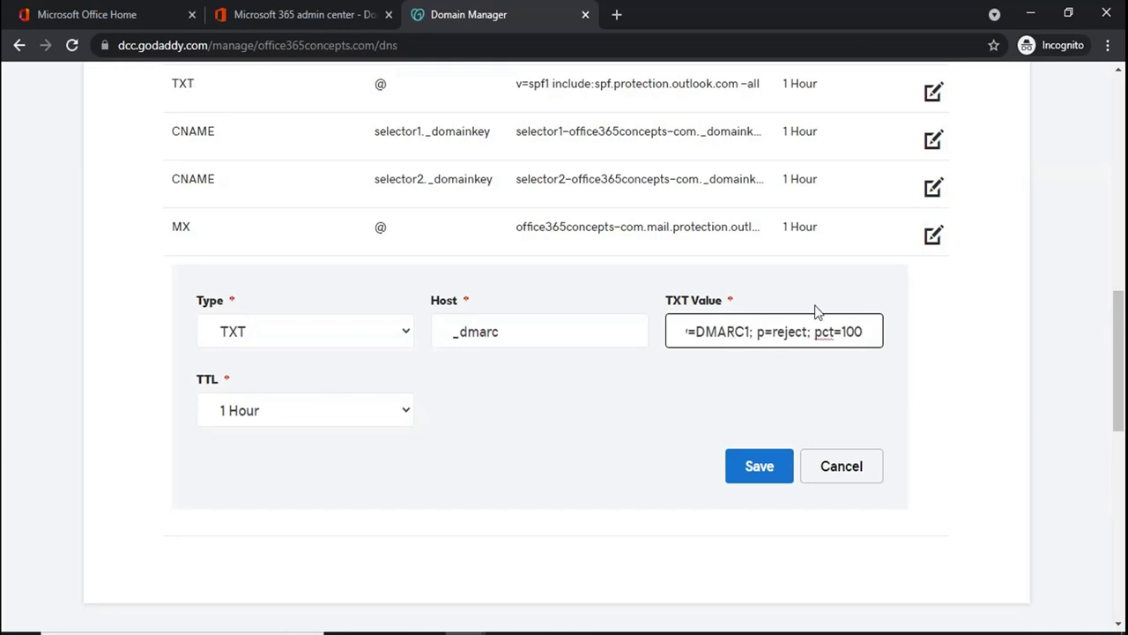
pyautogui.press('End')
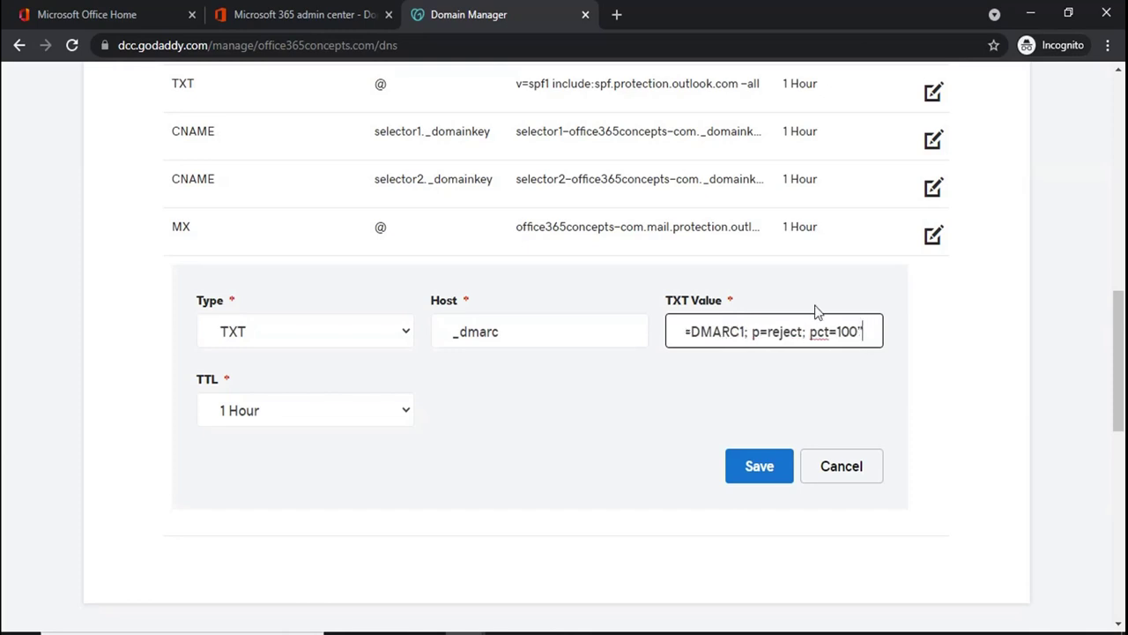
pyautogui.hotkey('ctrl', 'Left')
pyautogui.hotkey('ctrl', 'Left')
pyautogui.hotkey('ctrl', 'Left')
pyautogui.hotkey('ctrl', 'Left')
pyautogui.hotkey('ctrl', 'Left')
pyautogui.hotkey('ctrl', 'Left')
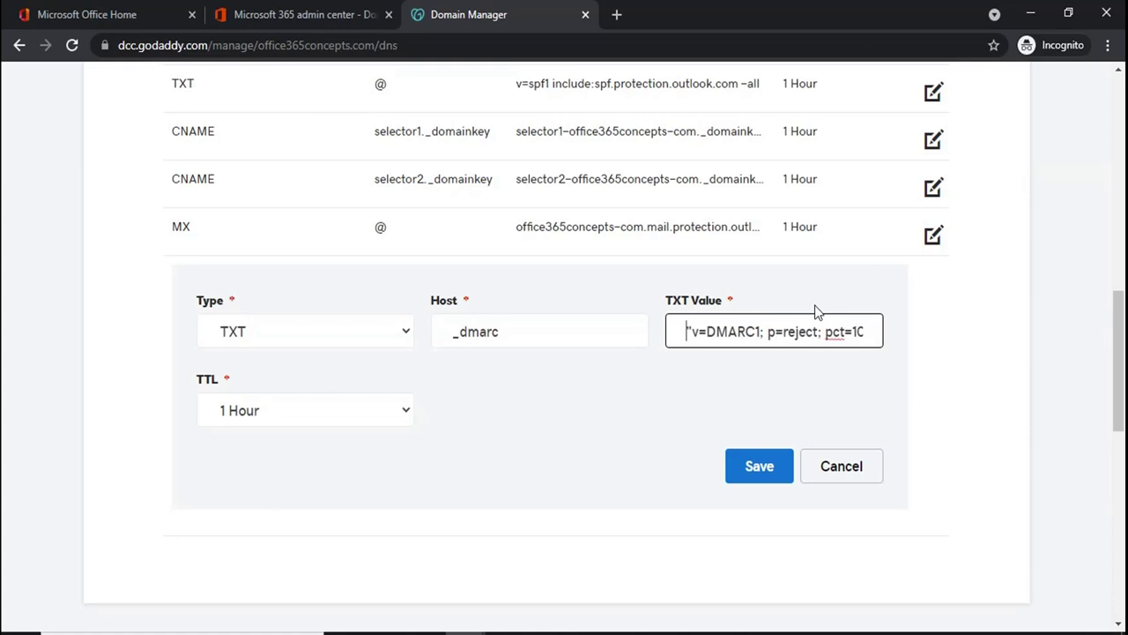
pyautogui.press('Right')
pyautogui.press('Right')
pyautogui.press('Right')
pyautogui.press('Right')
pyautogui.press('Right')
pyautogui.press('Right')
pyautogui.hotkey('ctrl', 'Right')
pyautogui.hotkey('ctrl', 'Right')
pyautogui.hotkey('ctrl', 'Right')
pyautogui.hotkey('ctrl', 'Right')
pyautogui.hotkey('ctrl', 'Right')
pyautogui.hotkey('ctrl', 'Right')
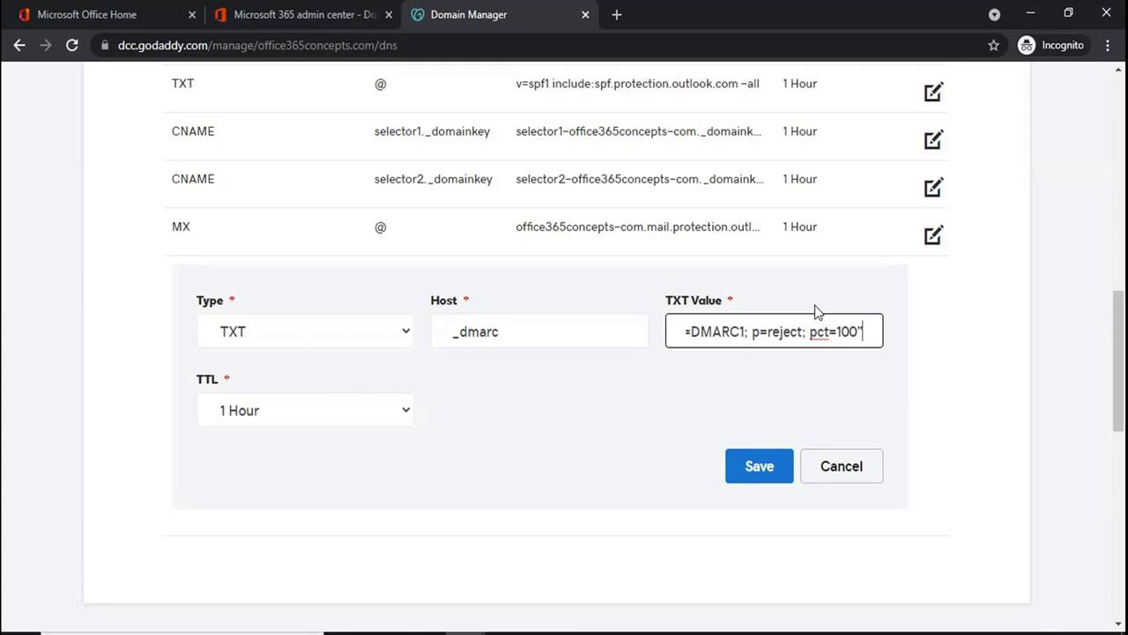
pyautogui.click(755, 476)
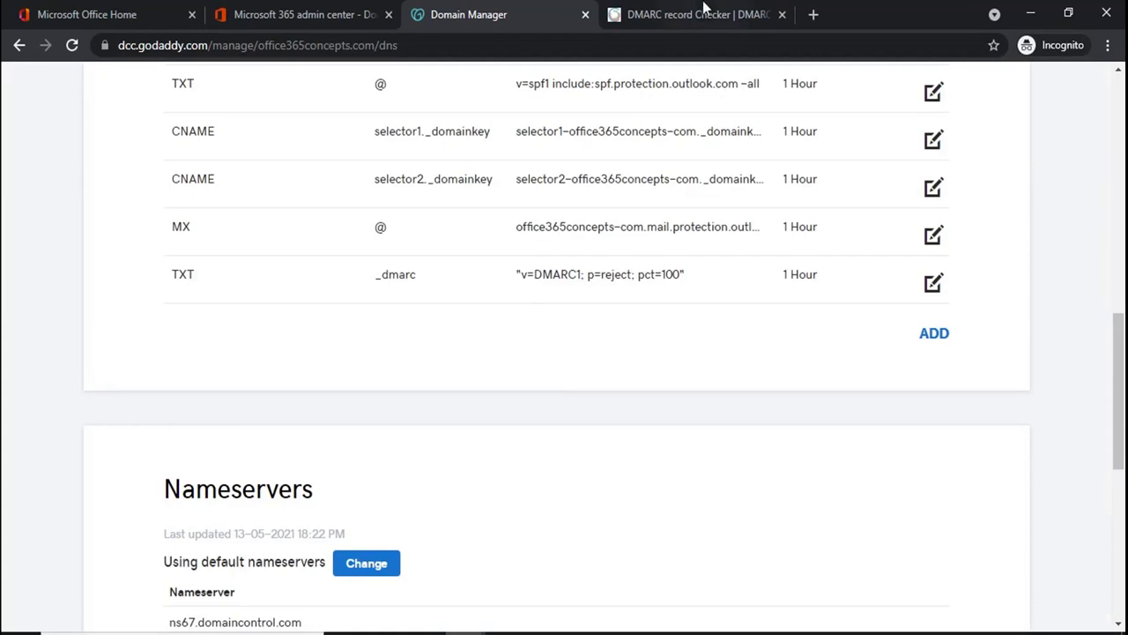
# Step: Run a DMARC Analyzer record check for office365concepts.com, passing the robot check first
pyautogui.click(697, 14)
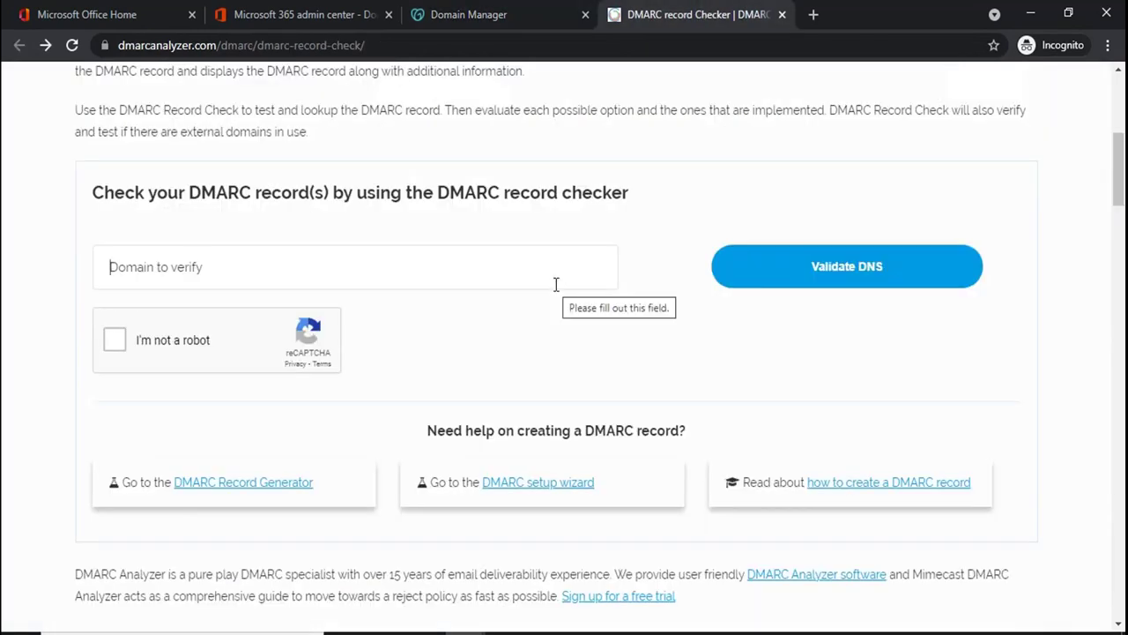
pyautogui.click(156, 261)
pyautogui.write('office')
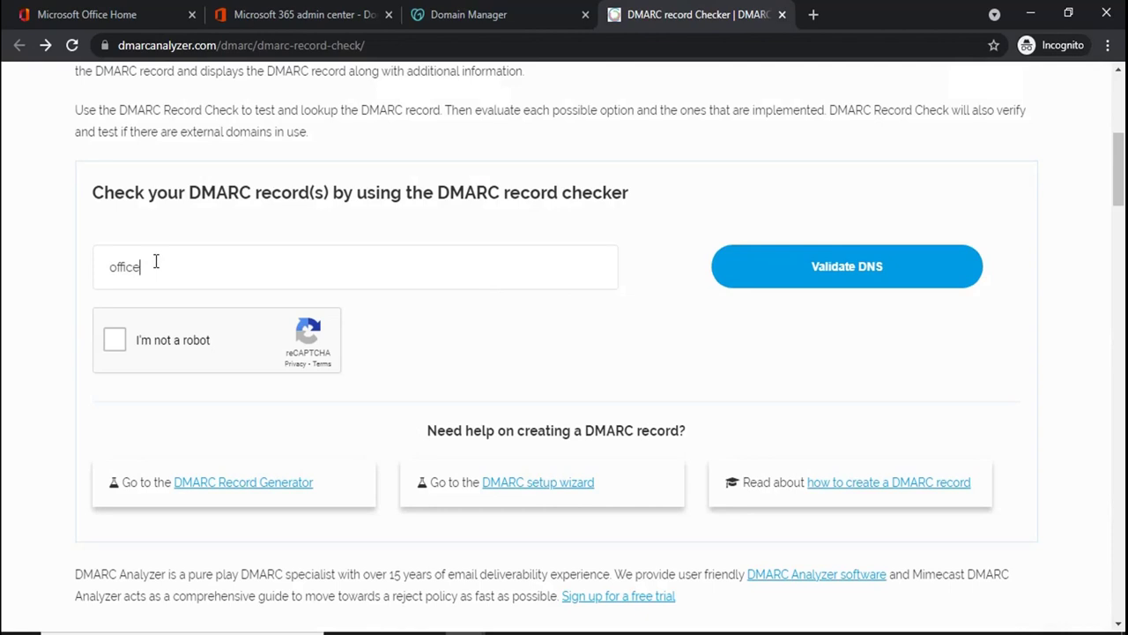
pyautogui.write('365concepts.com')
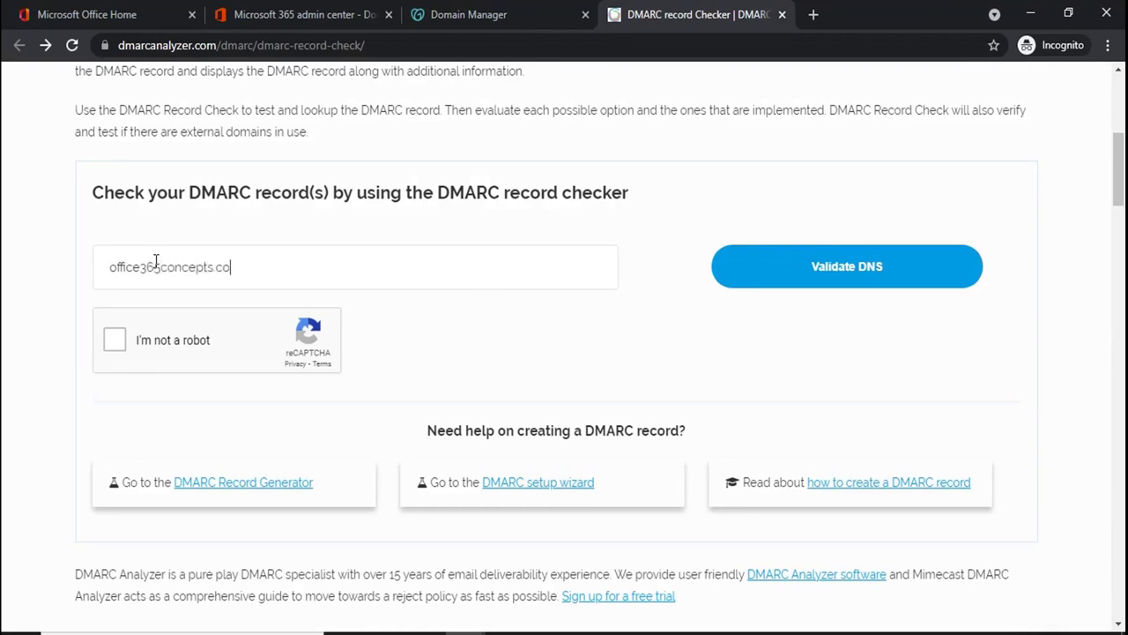
pyautogui.click(116, 341)
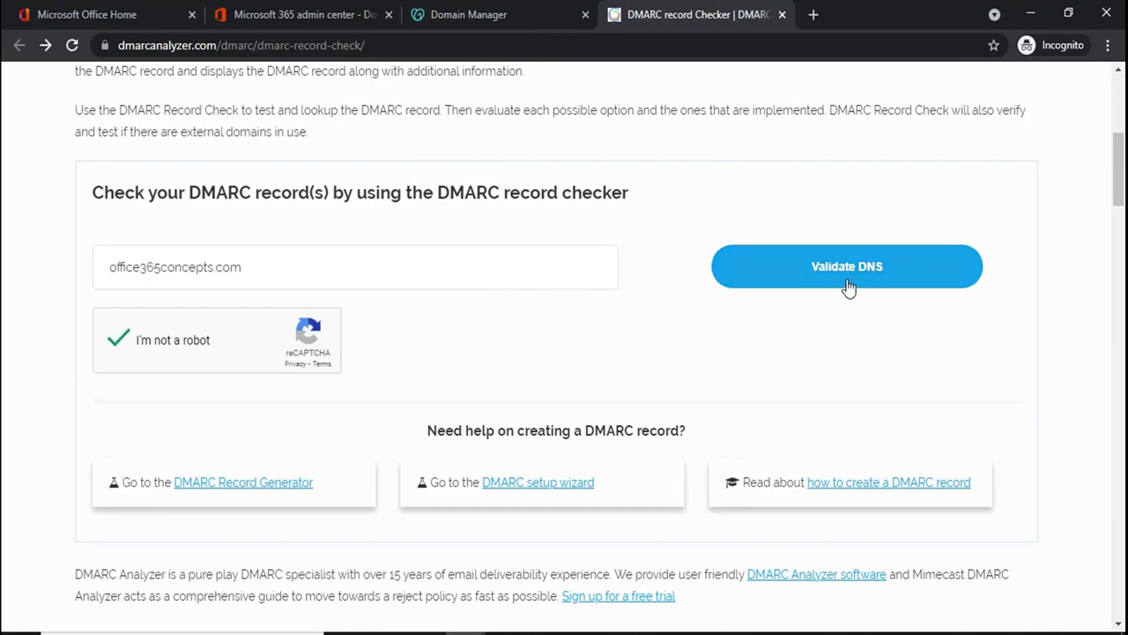
pyautogui.click(847, 286)
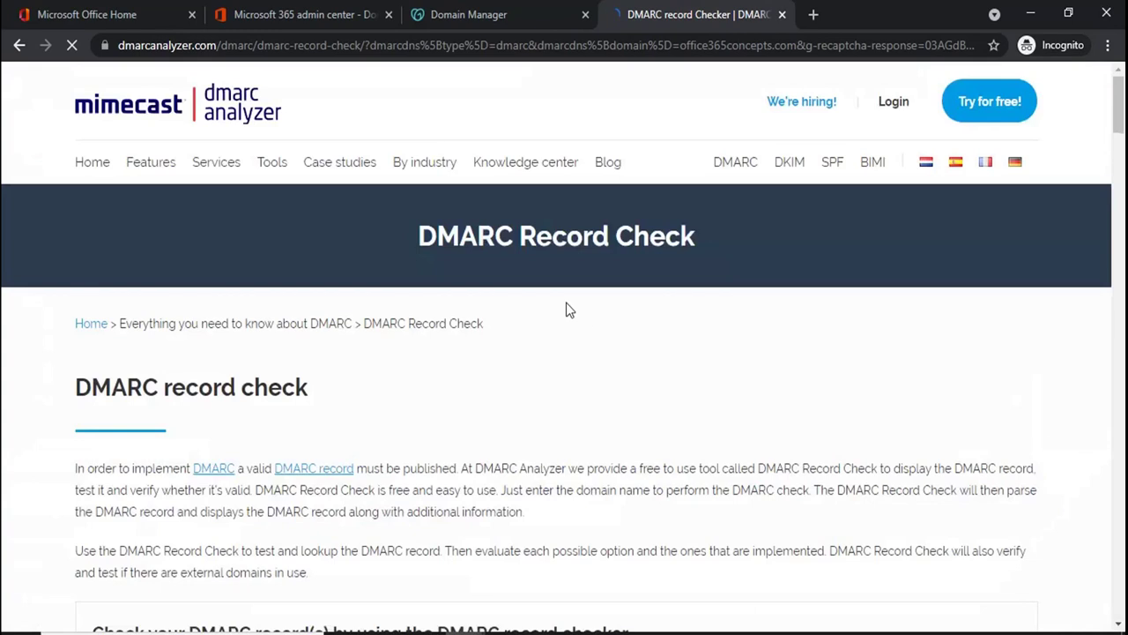
# Step: Highlight the published record v=DMARC1; p=reject; pct=100 in the check results
pyautogui.scroll(-5, 566, 308)
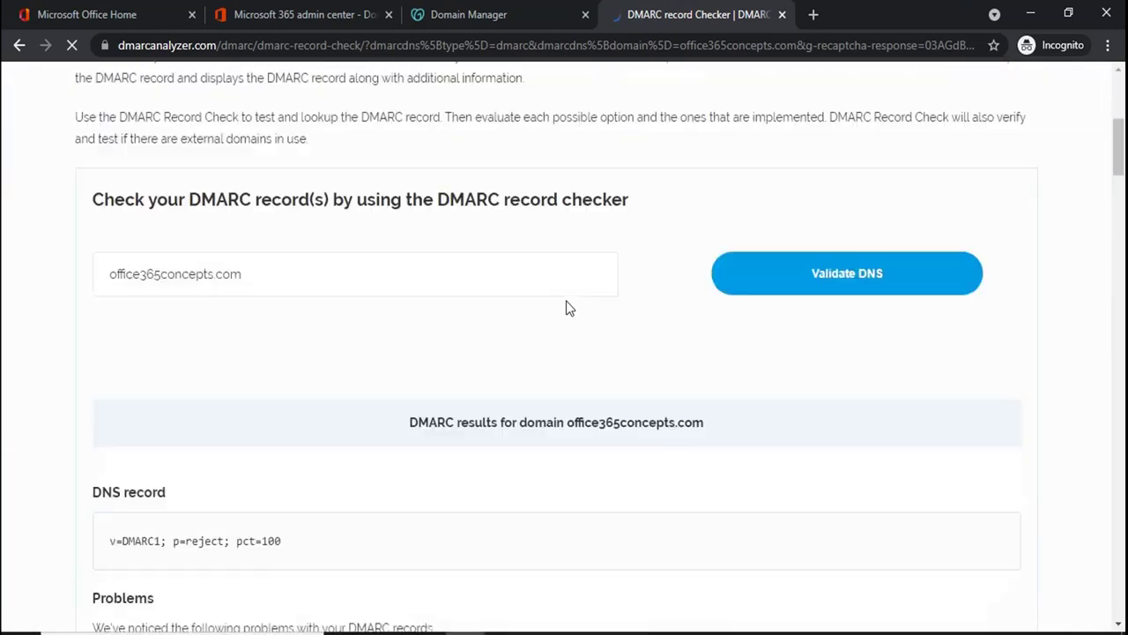
pyautogui.scroll(-2, 565, 301)
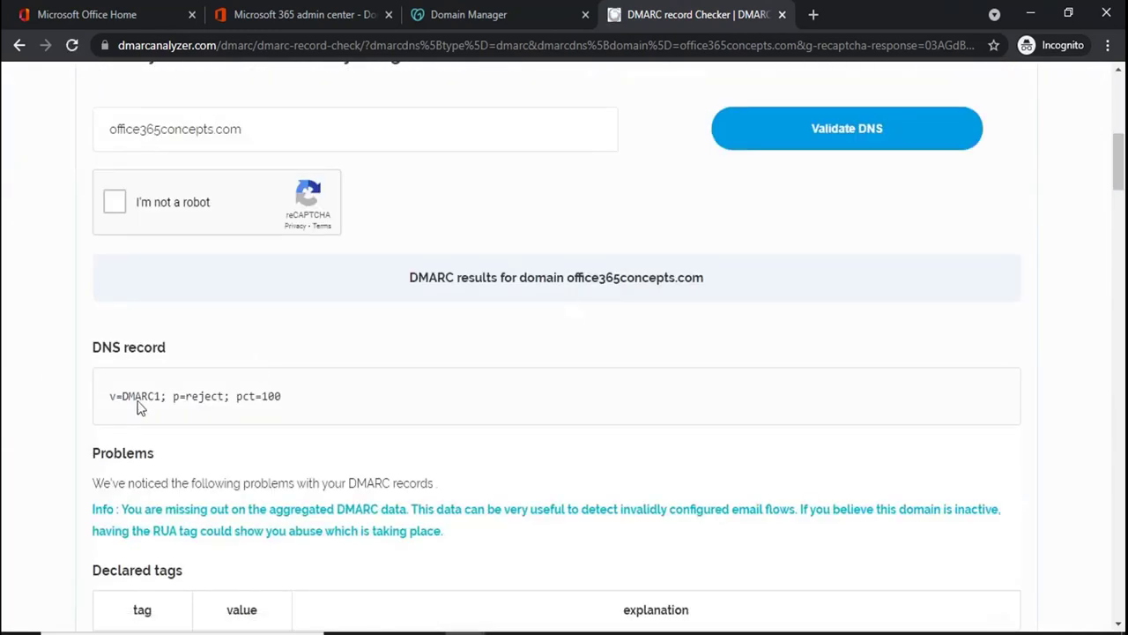
pyautogui.moveTo(112, 396); pyautogui.dragTo(335, 382)
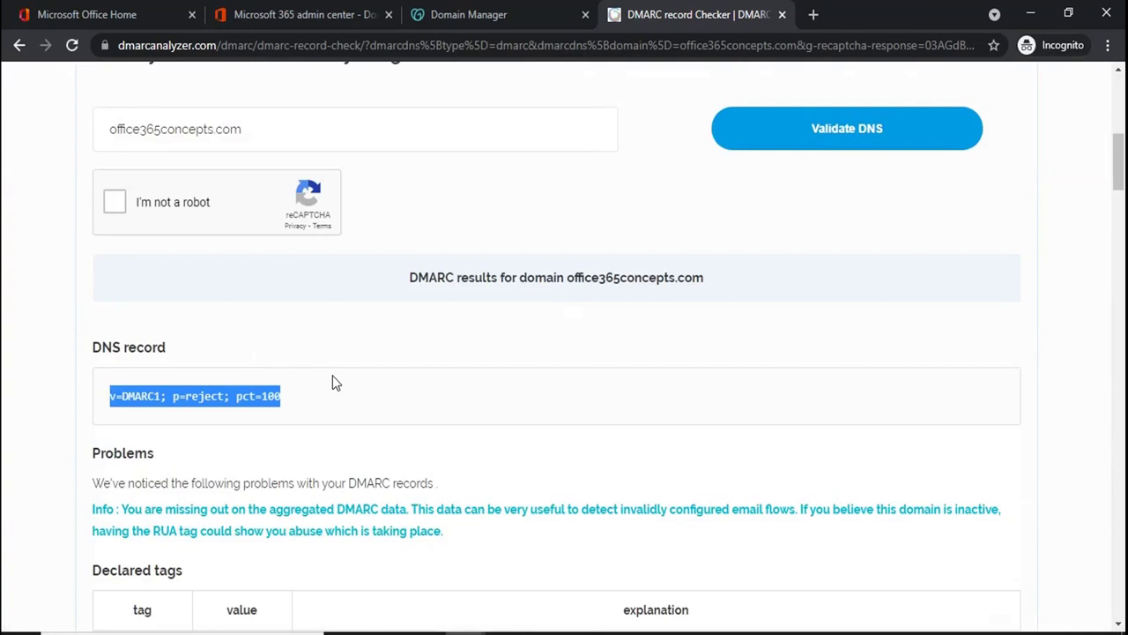
pyautogui.click(191, 412)
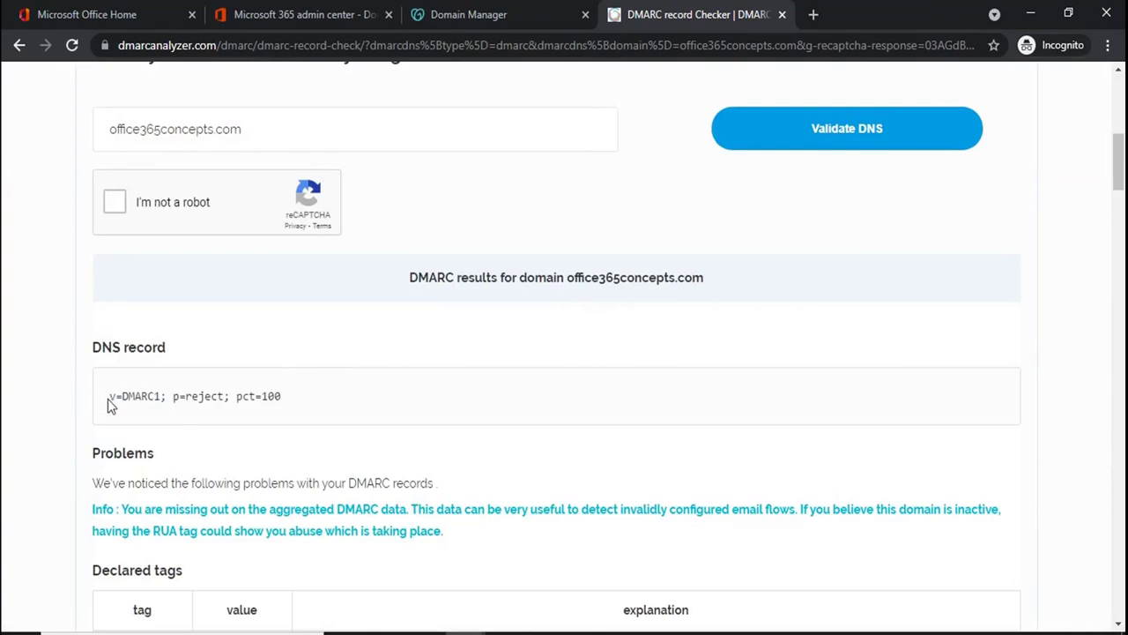
pyautogui.moveTo(107, 399); pyautogui.dragTo(293, 397)
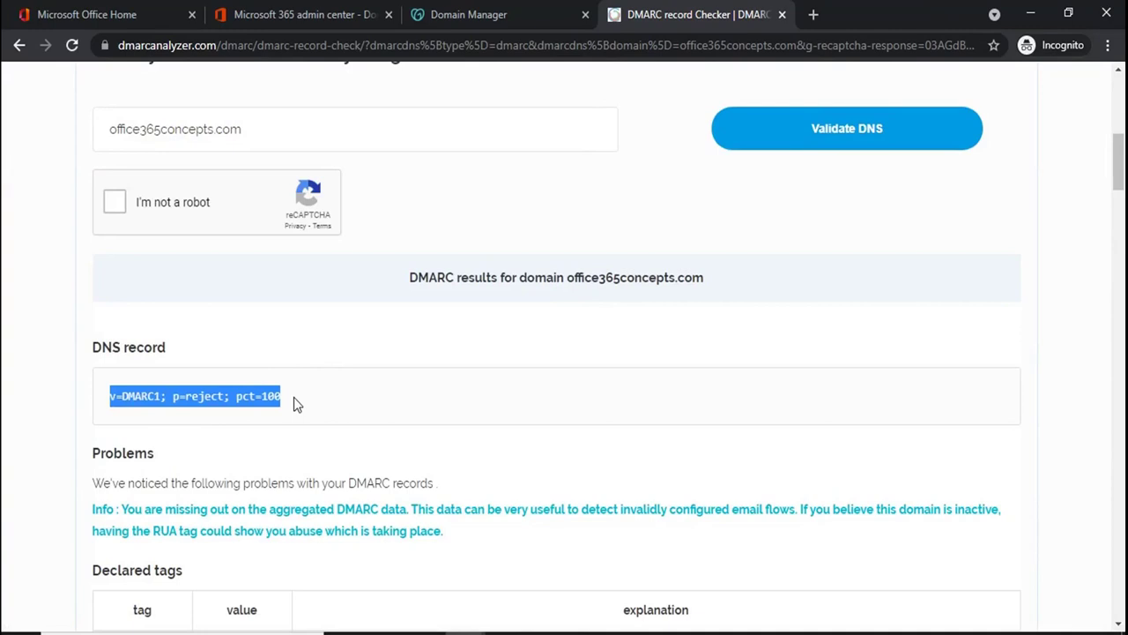
# Step: Point out the DMARC1 version and pct=100 parts, then scroll down to Declared tags
pyautogui.moveTo(126, 398); pyautogui.dragTo(223, 398)
pyautogui.moveTo(238, 396); pyautogui.dragTo(280, 395)
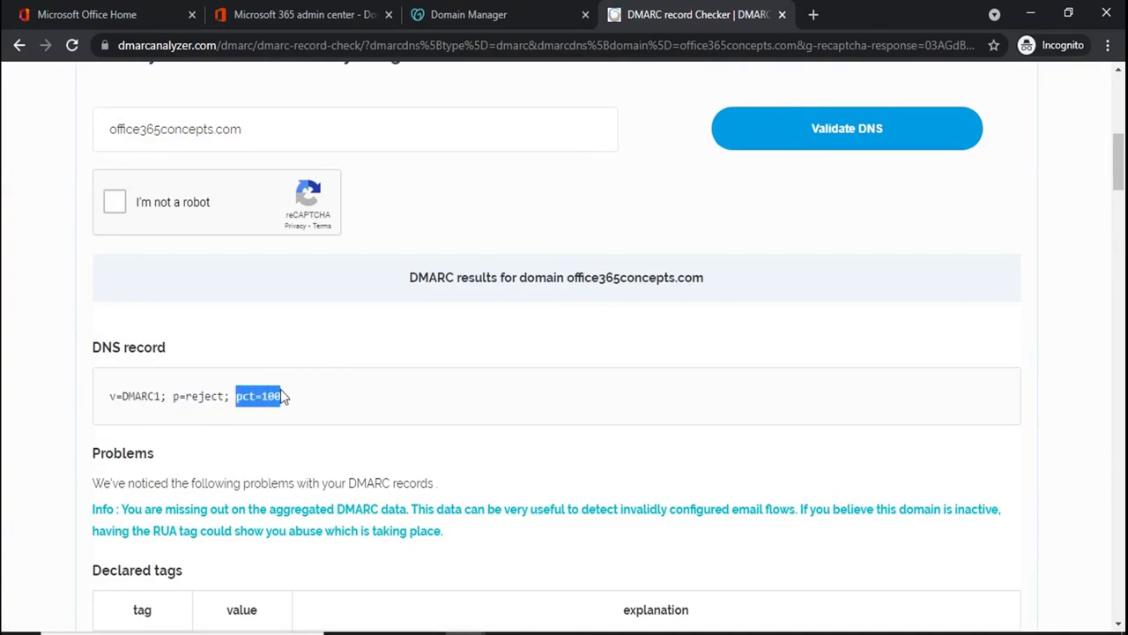
pyautogui.click(357, 396)
pyautogui.scroll(-3, 530, 402)
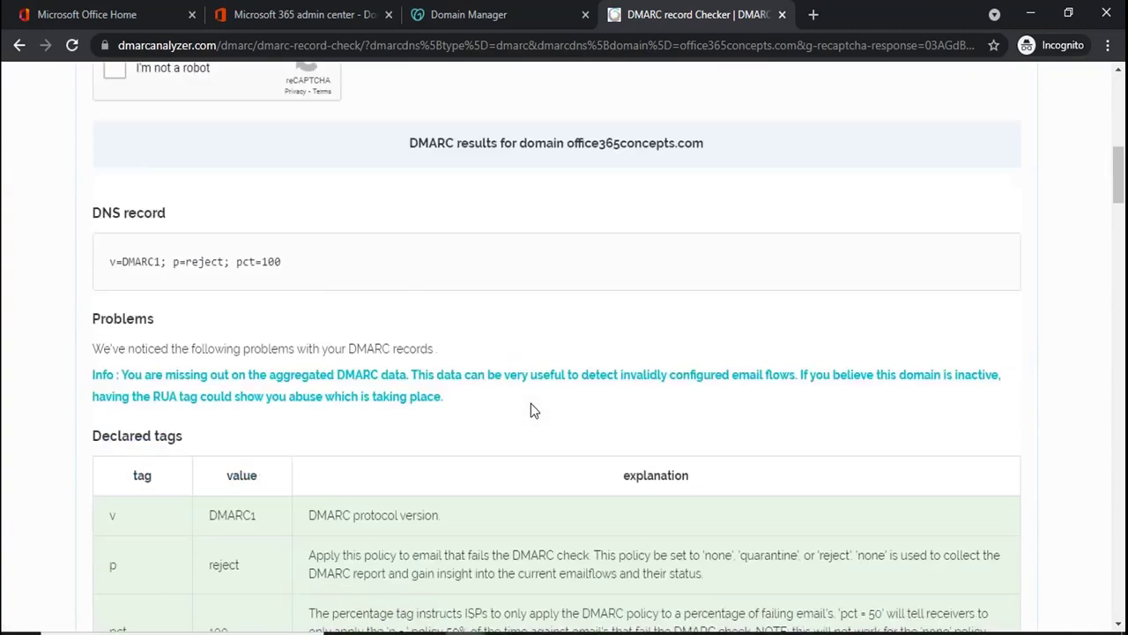